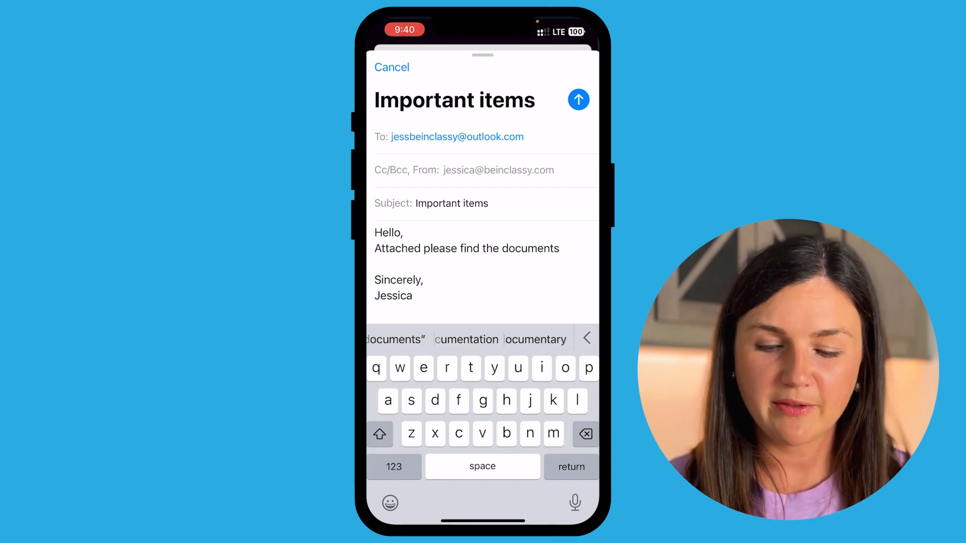
{"action": "type", "text": "."}
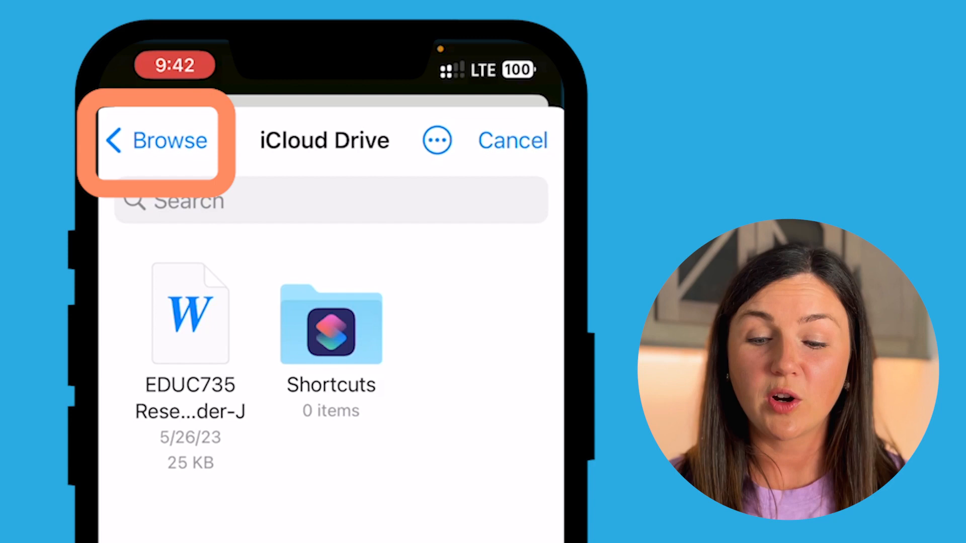
Browse the On My iPhone and Drive locations, dismissing the Turn On Drive alert.
{"action": "left_click", "coordinate": [158, 141]}
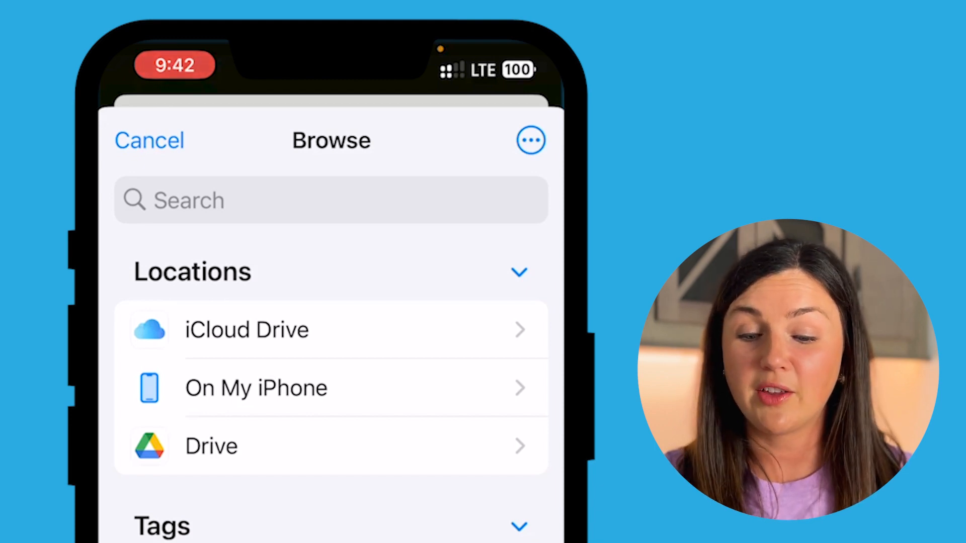
{"action": "left_click", "coordinate": [332, 388]}
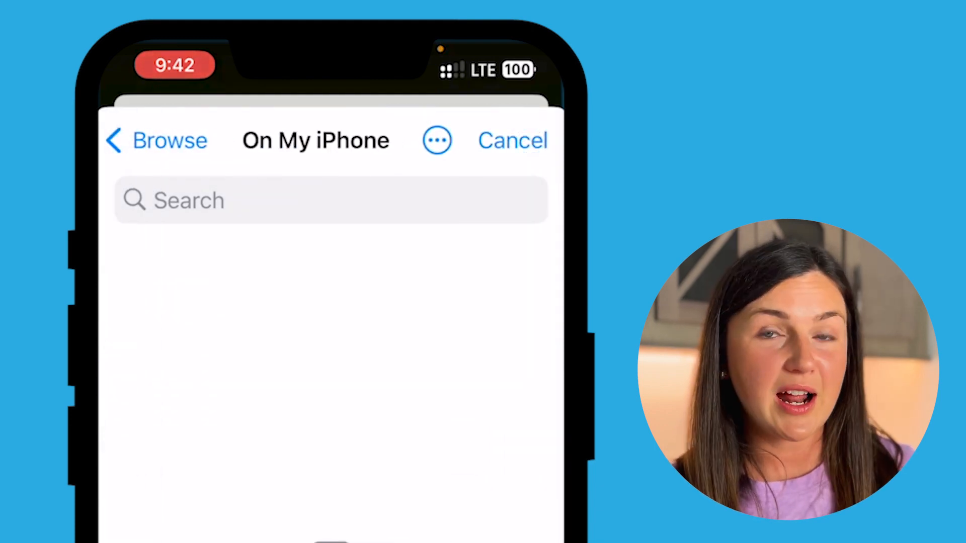
{"action": "left_click", "coordinate": [155, 141]}
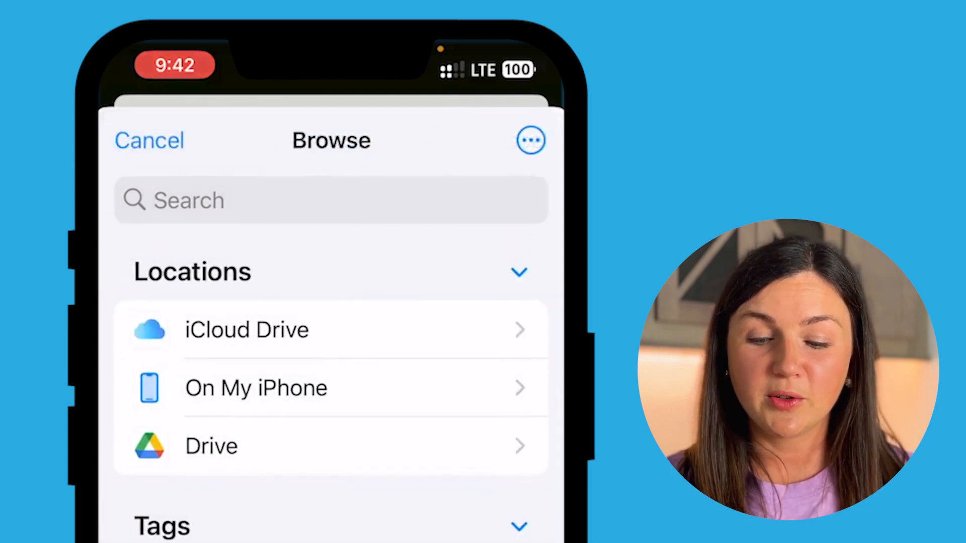
{"action": "left_click", "coordinate": [332, 446]}
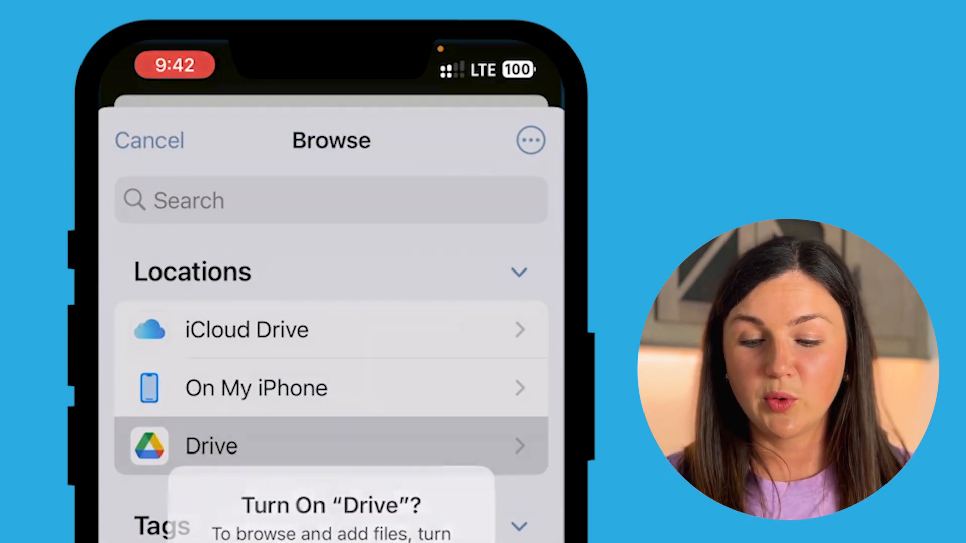
{"action": "left_click", "coordinate": [407, 528]}
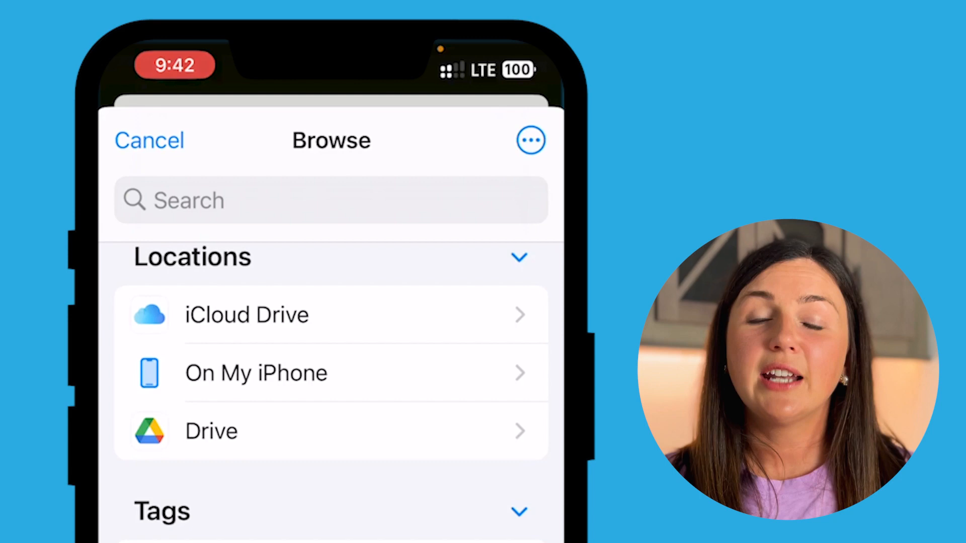
Go into iCloud Drive to reach the EDUC735 Word document.
{"action": "left_click", "coordinate": [332, 315]}
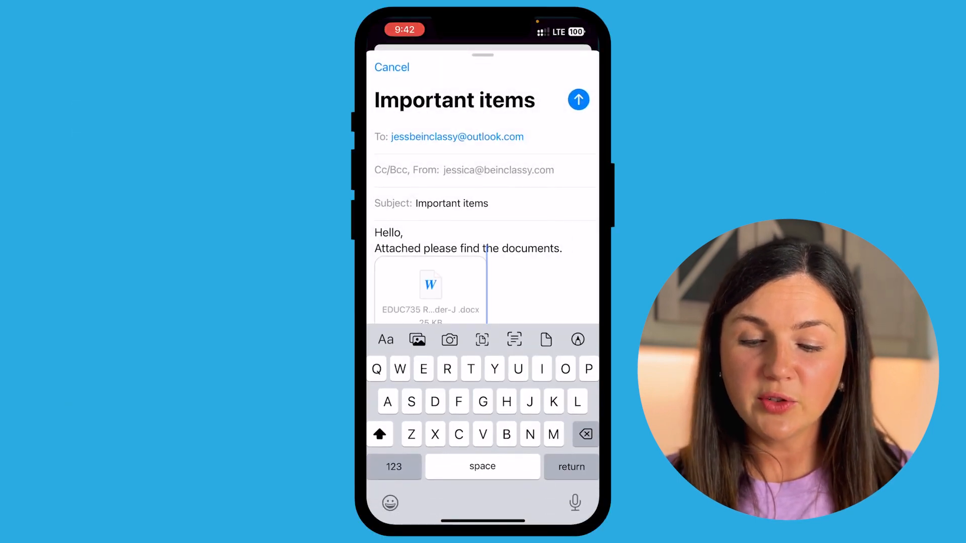
{"action": "scroll", "coordinate": [483, 227], "scroll_direction": "down", "scroll_amount": 3}
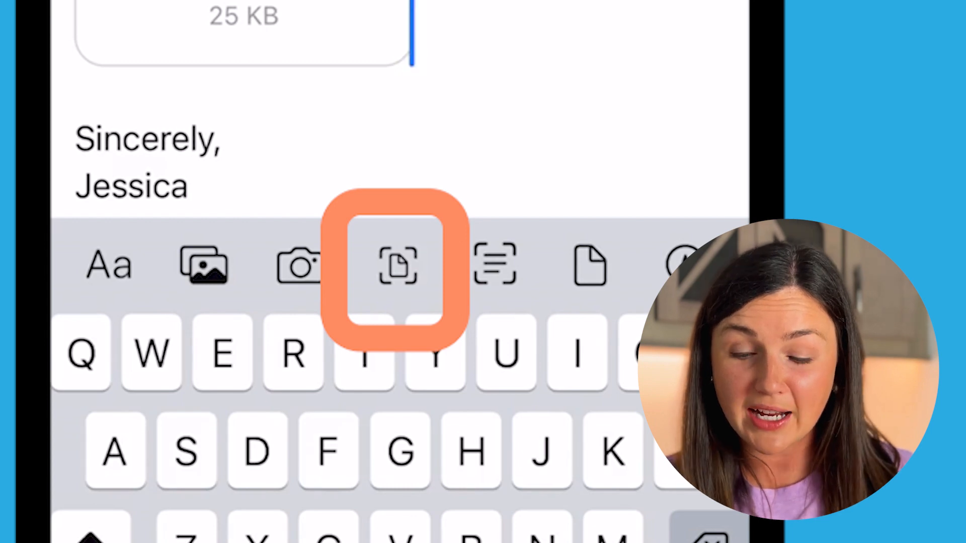
Start the document scanner from the draft's attachment options.
{"action": "left_click", "coordinate": [398, 266]}
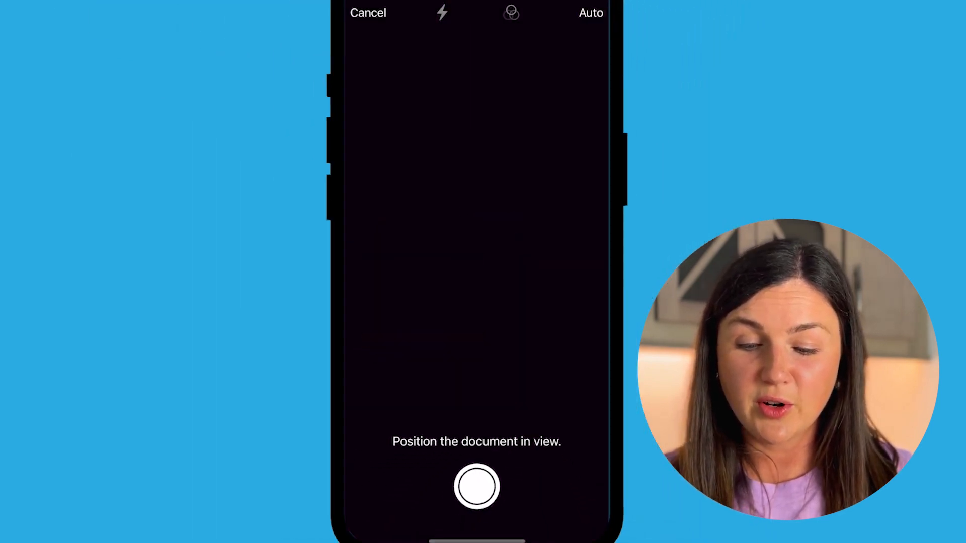